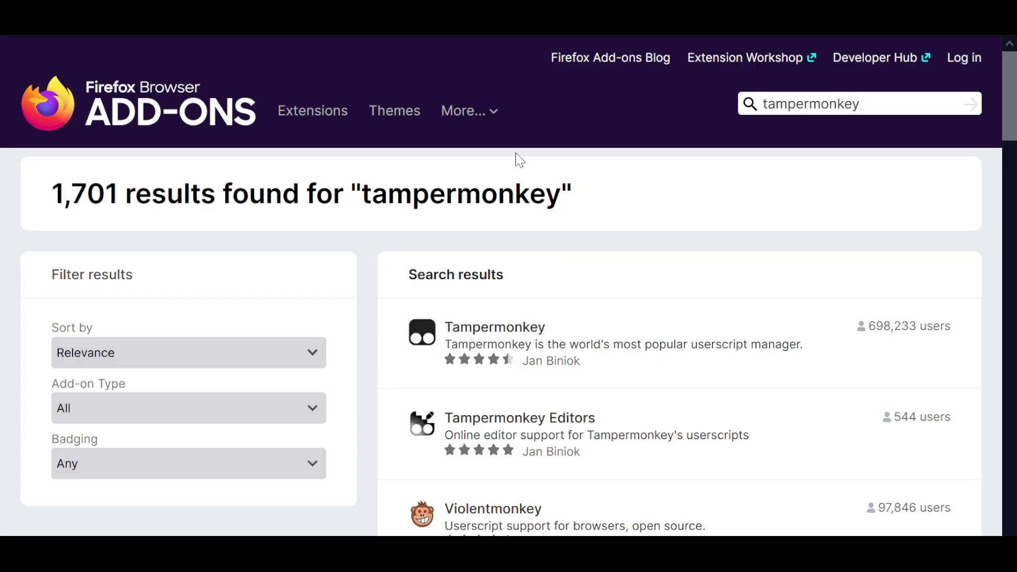
{"action": "left_click", "coordinate": [532, 329]}
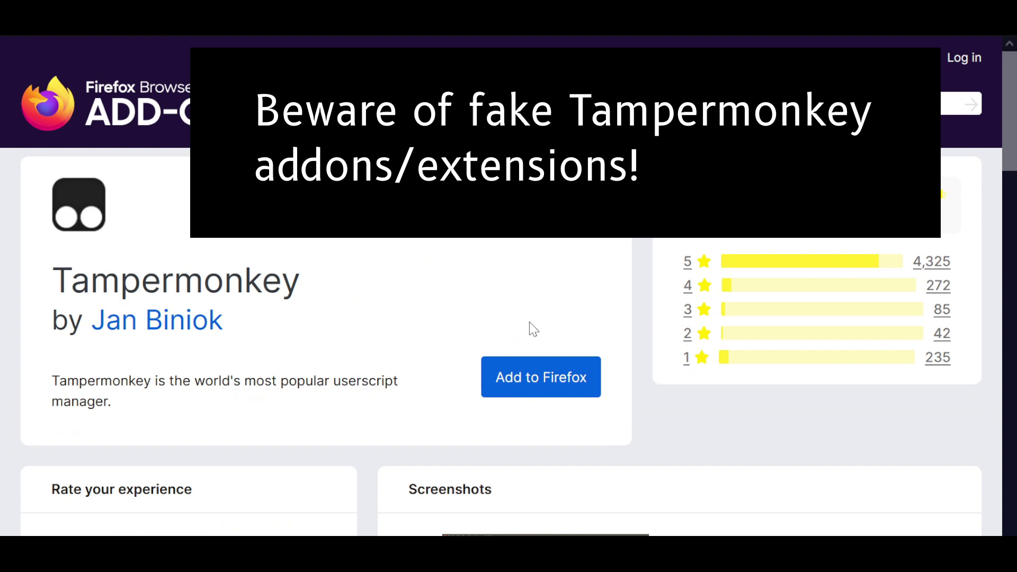
{"action": "left_click", "coordinate": [533, 376]}
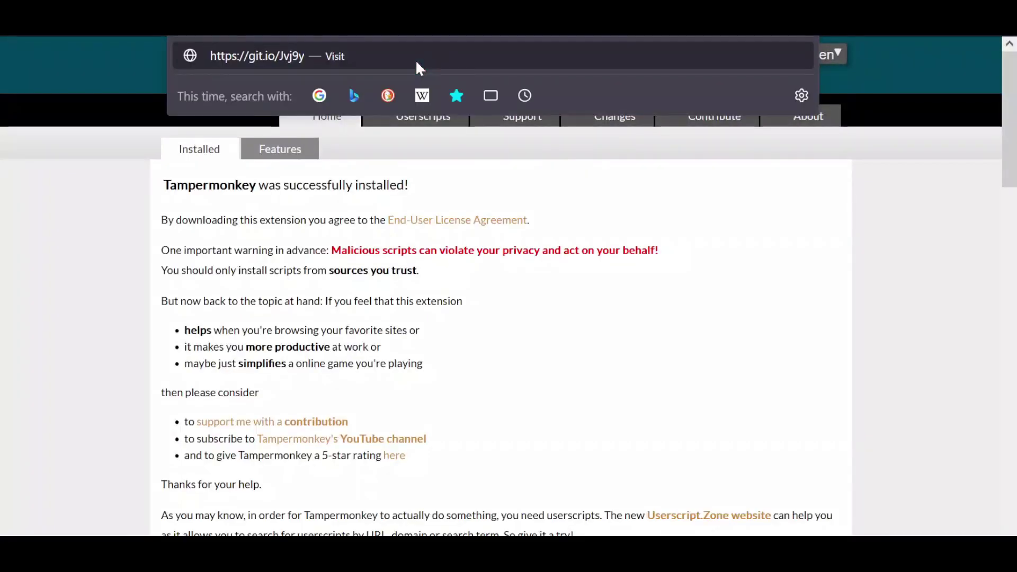
{"action": "left_click", "coordinate": [416, 62]}
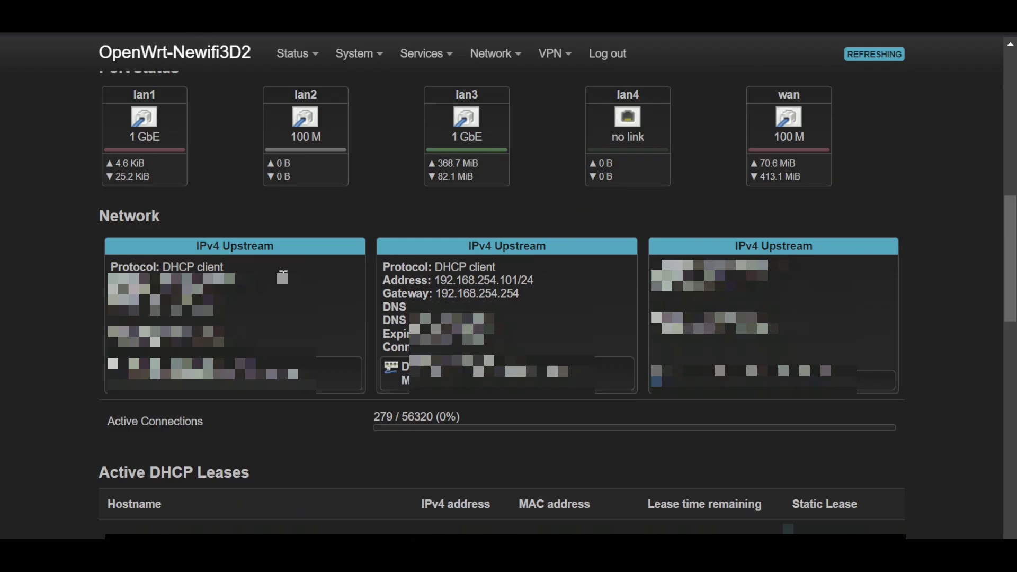
Step: Examine the router's second IPv4 upstream details and the modem's WAN status page
{"action": "left_click_drag", "start_coordinate": [358, 272], "coordinate": [613, 376]}
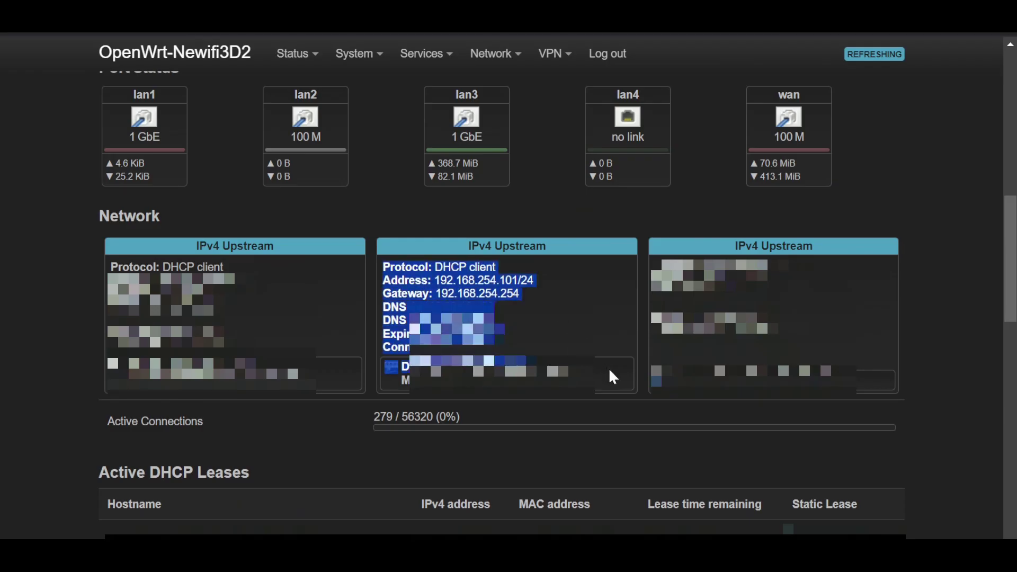
{"action": "left_click", "coordinate": [610, 370]}
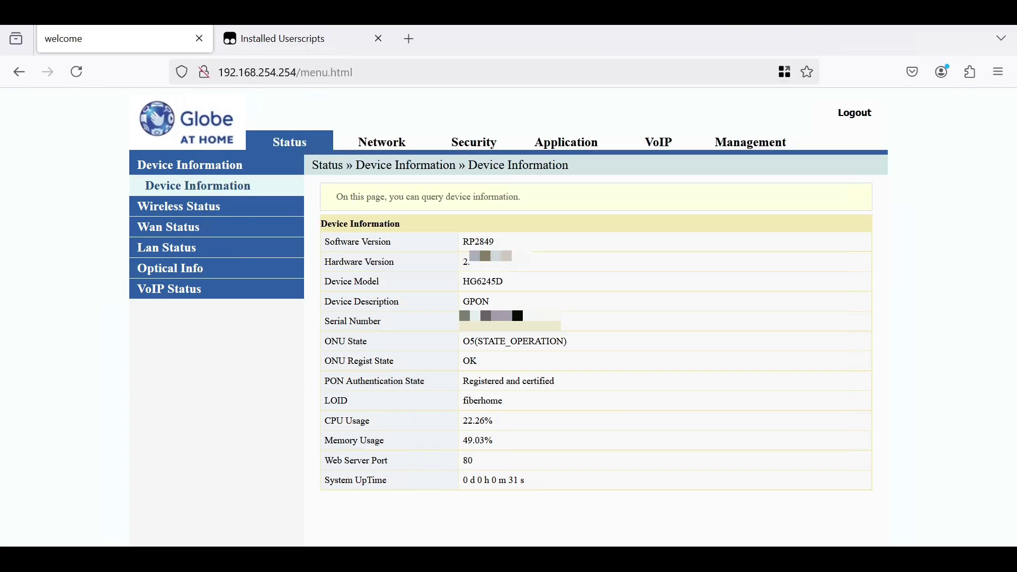
{"action": "left_click", "coordinate": [168, 226]}
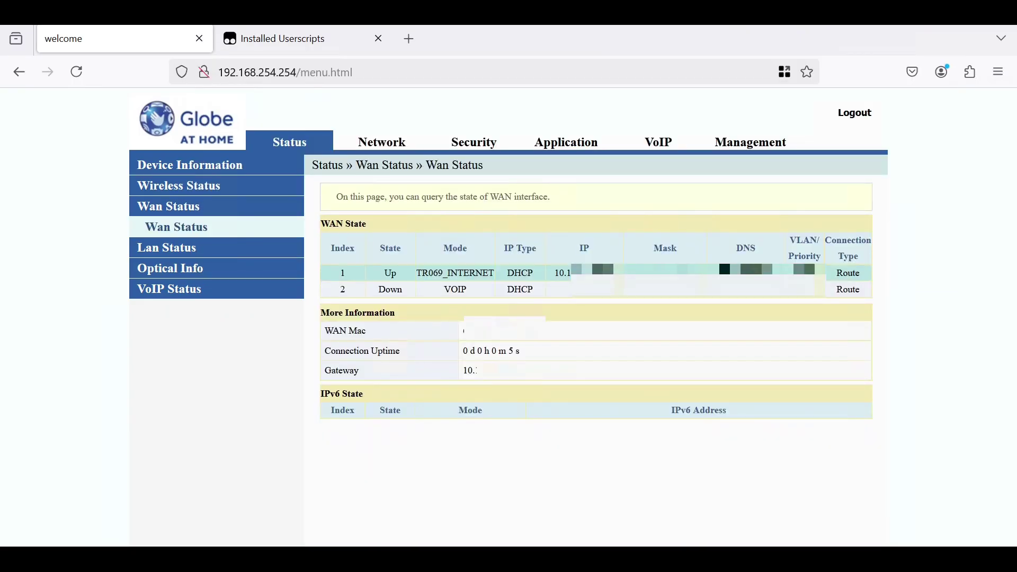
Step: In the modem's broadband Internet Settings, set the first WAN entry's service type to INTERNET and its connection type to Bridge
{"action": "left_click", "coordinate": [381, 142]}
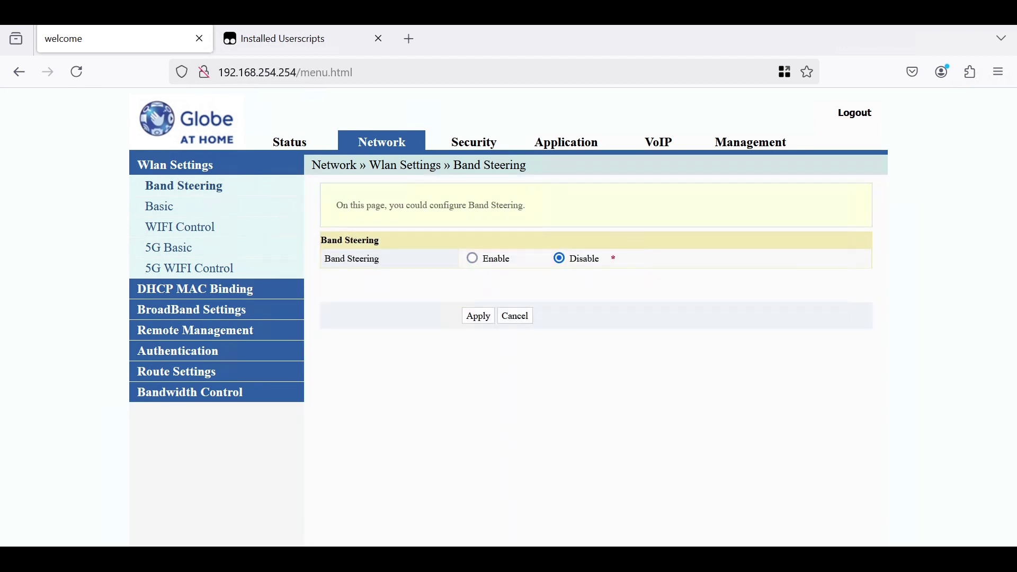
{"action": "left_click", "coordinate": [194, 330]}
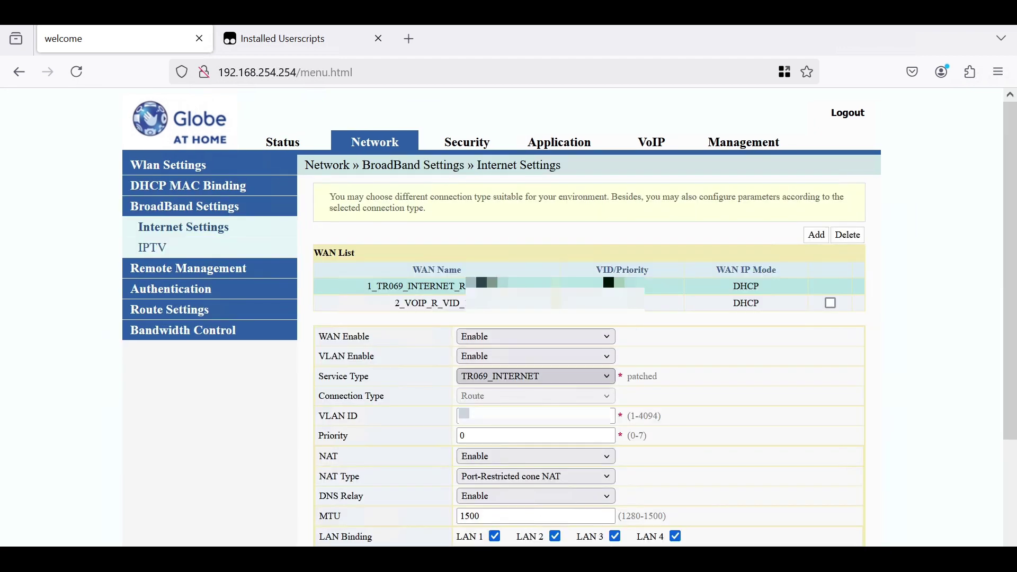
{"action": "left_click", "coordinate": [535, 376]}
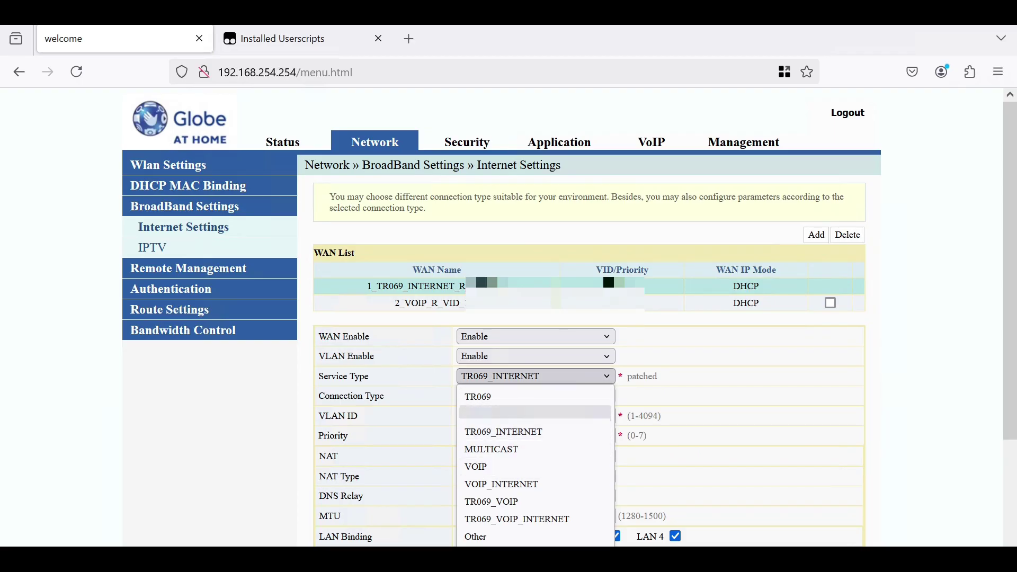
{"action": "left_click", "coordinate": [534, 413]}
{"action": "left_click", "coordinate": [534, 396]}
{"action": "left_click", "coordinate": [534, 415]}
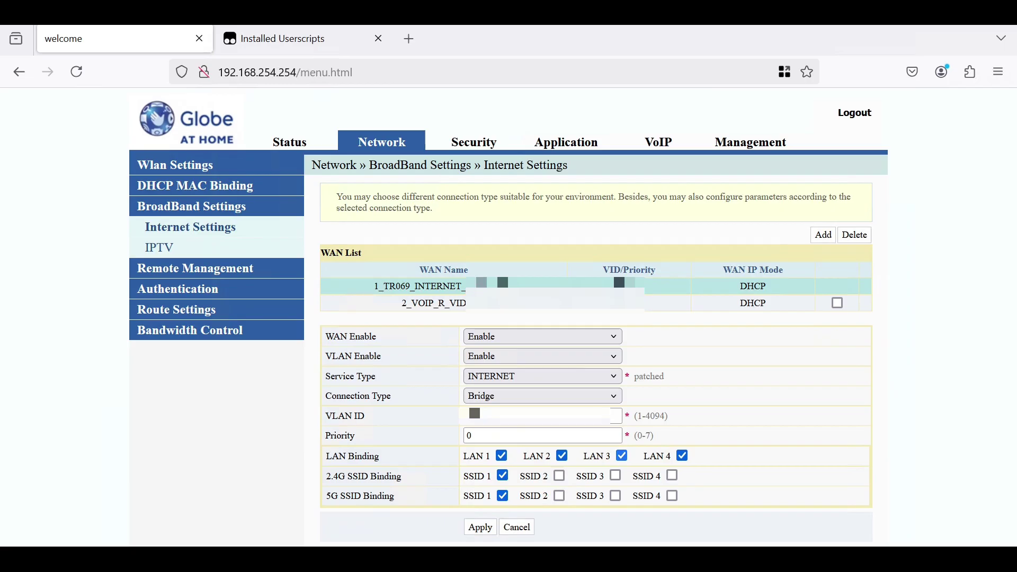
Step: Unbind LAN 3, LAN 4 and SSID 1 on both 2.4G and 5G from the bridged WAN connection, and apply the settings
{"action": "left_click", "coordinate": [621, 455]}
{"action": "left_click", "coordinate": [682, 455]}
{"action": "left_click", "coordinate": [503, 475]}
{"action": "left_click", "coordinate": [503, 495]}
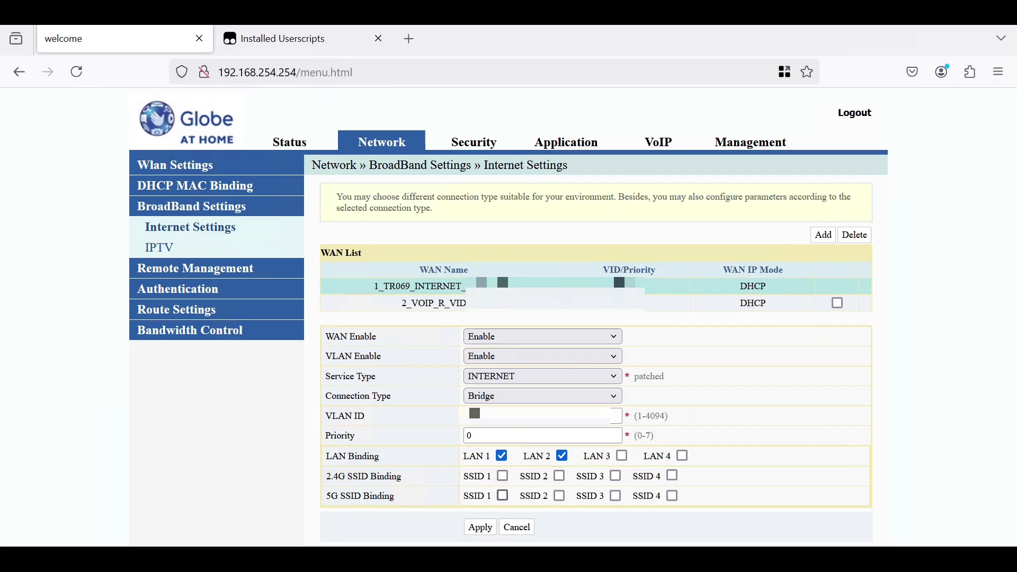
{"action": "left_click", "coordinate": [479, 527]}
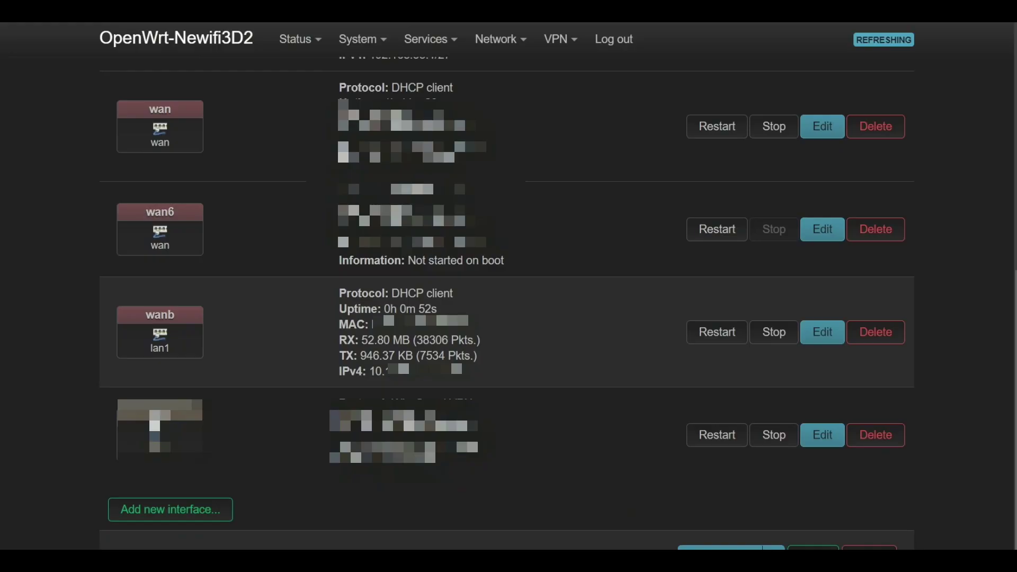
Step: Examine the wanb interface's connection details in OpenWrt and the detailed results of the fast.com speed test
{"action": "left_click_drag", "start_coordinate": [339, 293], "coordinate": [462, 371]}
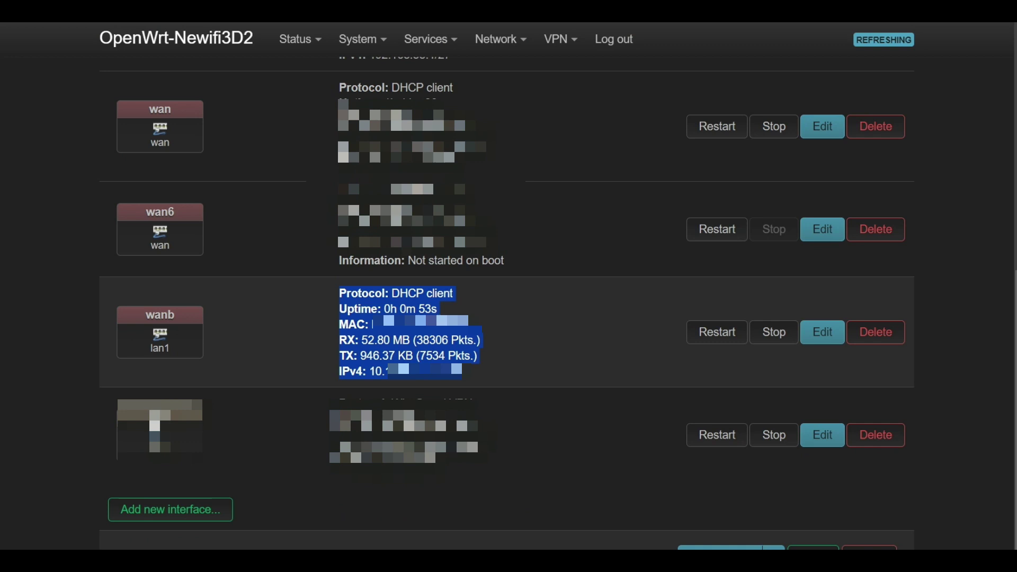
{"action": "left_click", "coordinate": [461, 371]}
{"action": "mouse_move", "coordinate": [430, 38]}
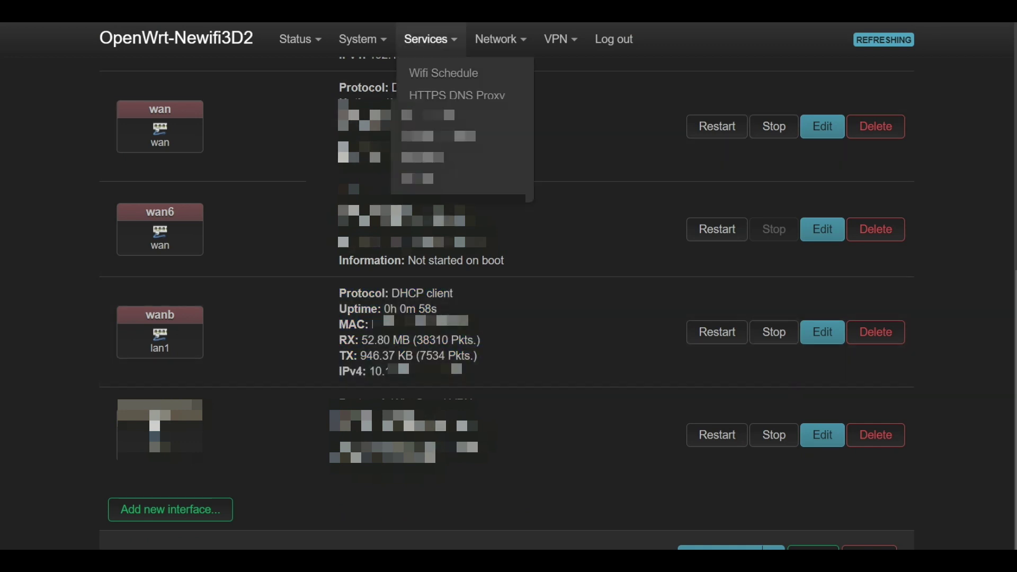
{"action": "mouse_move", "coordinate": [501, 39]}
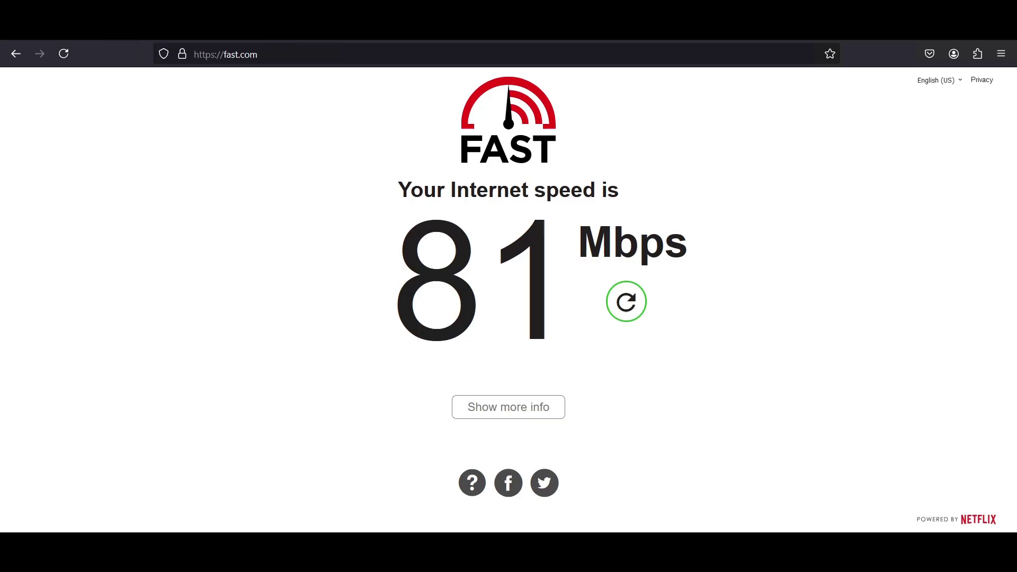
{"action": "left_click", "coordinate": [509, 407]}
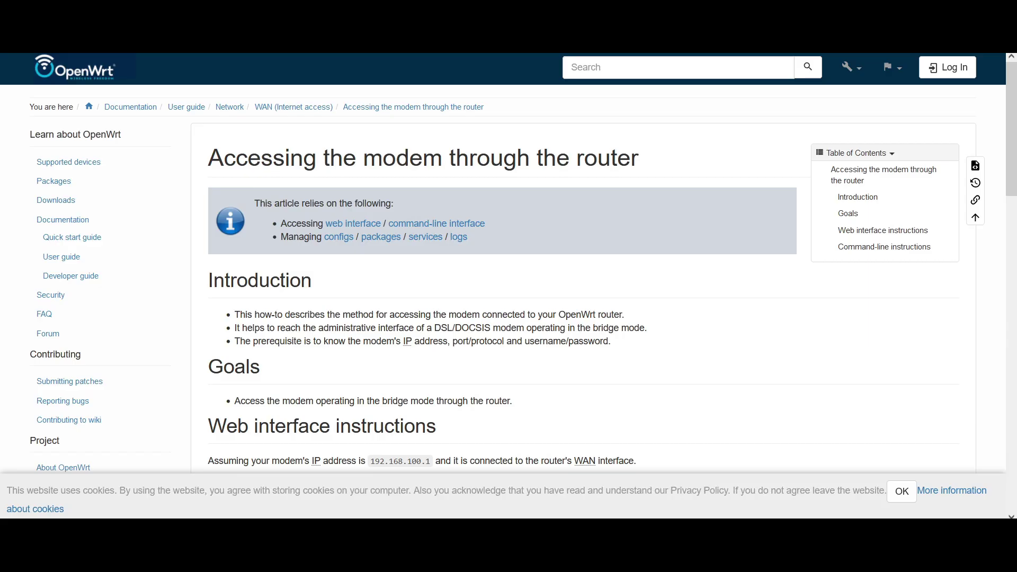
Step: Read the web interface instructions in the OpenWrt guide on accessing the modem through the router
{"action": "scroll", "coordinate": [508, 286], "scroll_direction": "down", "scroll_amount": 4}
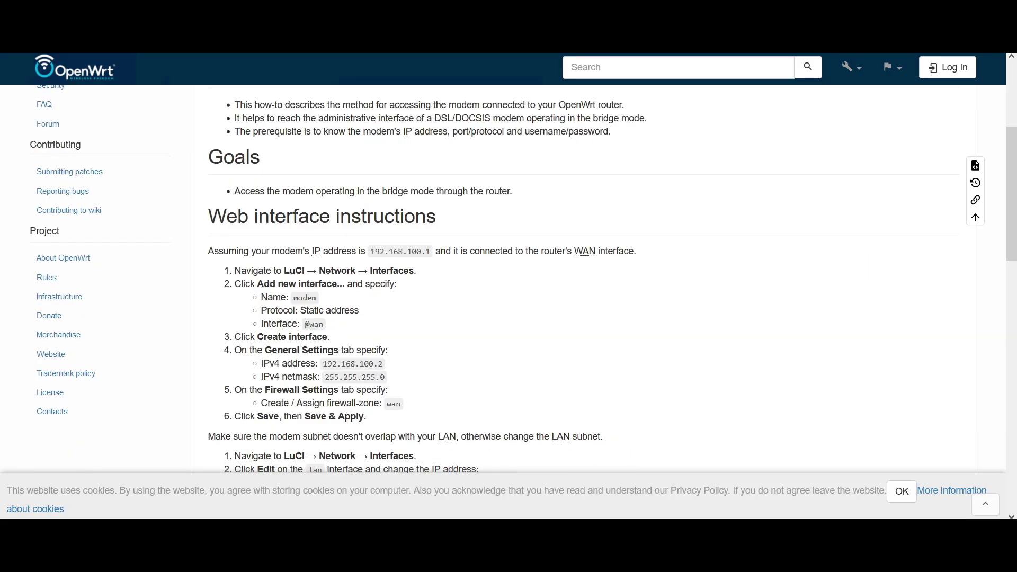
{"action": "scroll", "coordinate": [582, 279], "scroll_direction": "down", "scroll_amount": 1}
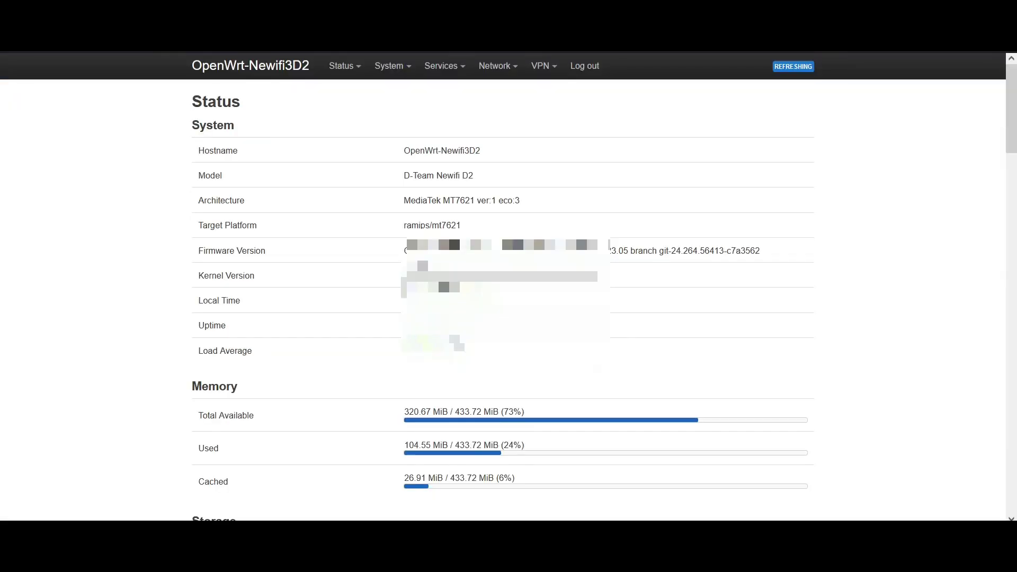
Step: Create a new OpenWrt network interface named modem with the Static address protocol on device lan1
{"action": "mouse_move", "coordinate": [498, 66]}
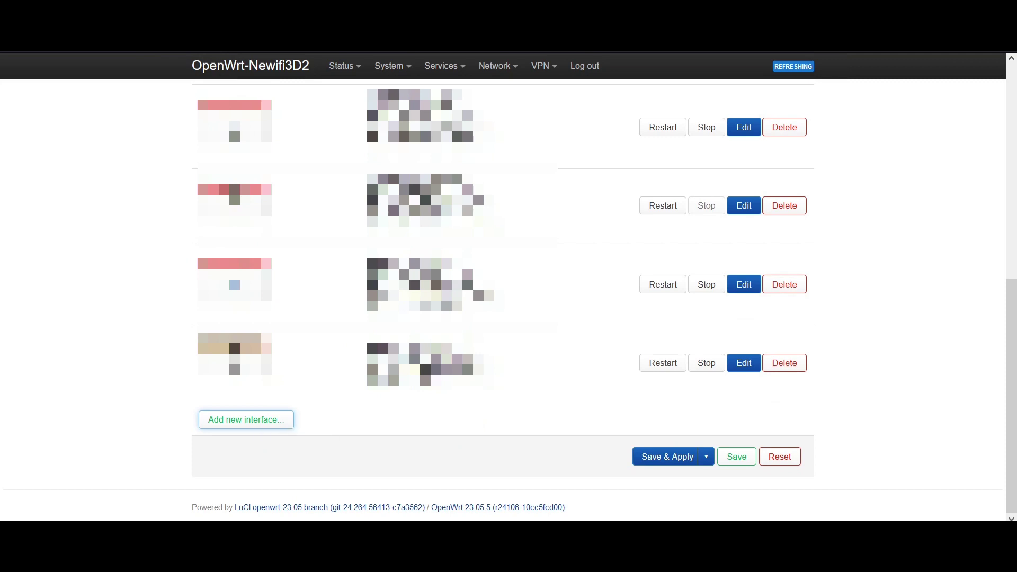
{"action": "left_click", "coordinate": [254, 420]}
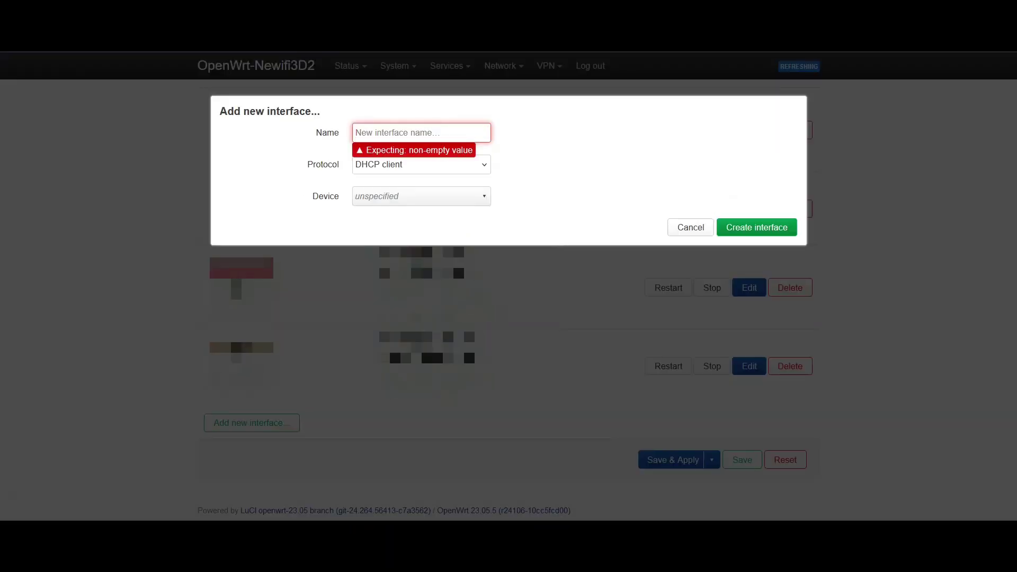
{"action": "type", "text": "modem"}
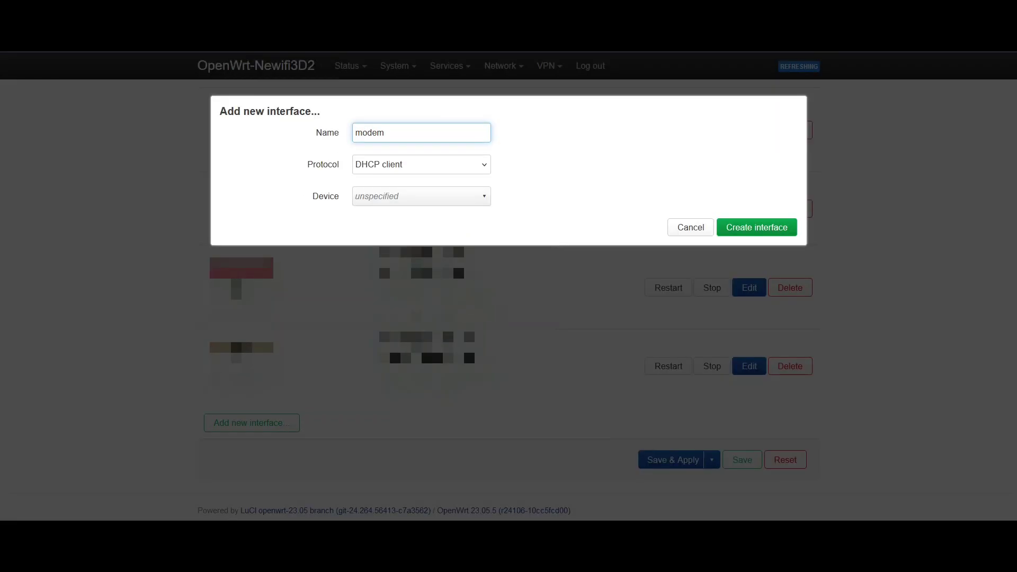
{"action": "left_click", "coordinate": [421, 164]}
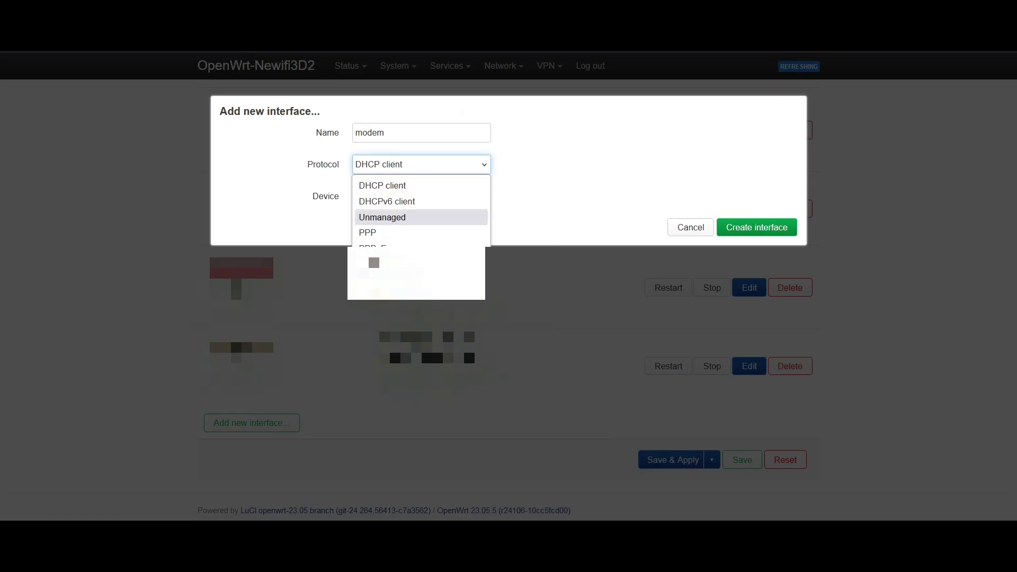
{"action": "left_click", "coordinate": [416, 273]}
{"action": "left_click", "coordinate": [421, 196]}
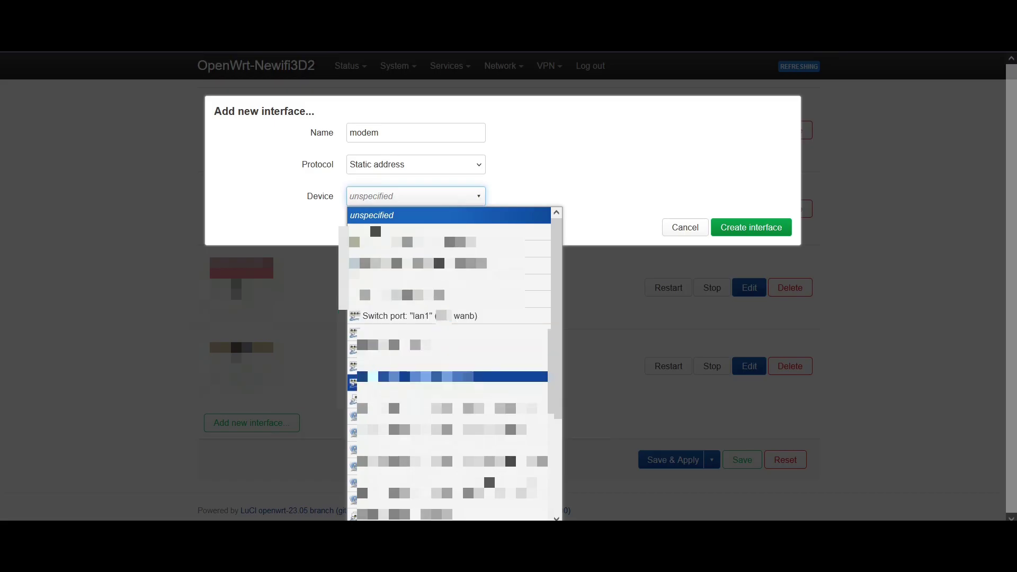
{"action": "left_click", "coordinate": [403, 316]}
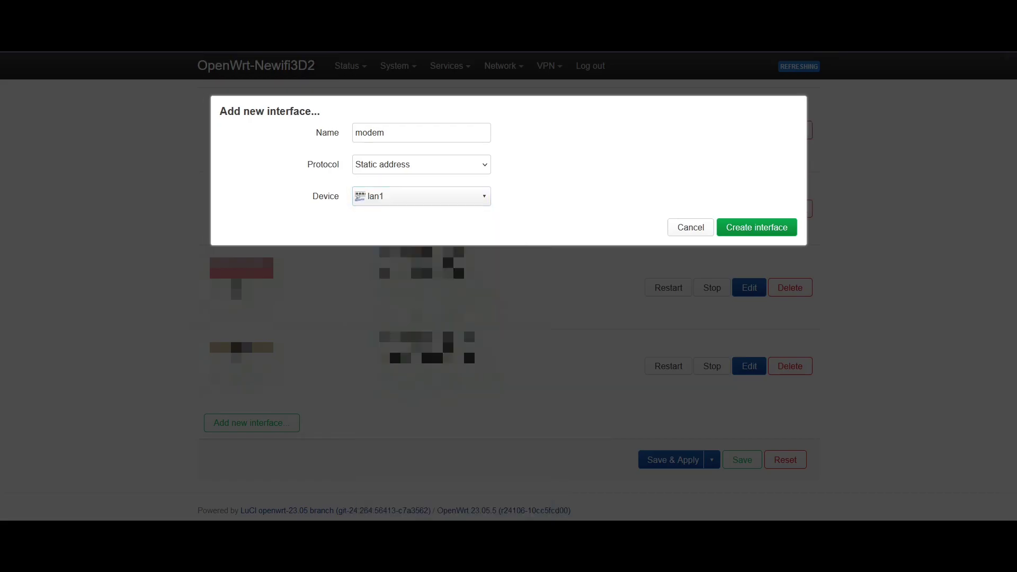
{"action": "left_click", "coordinate": [756, 227]}
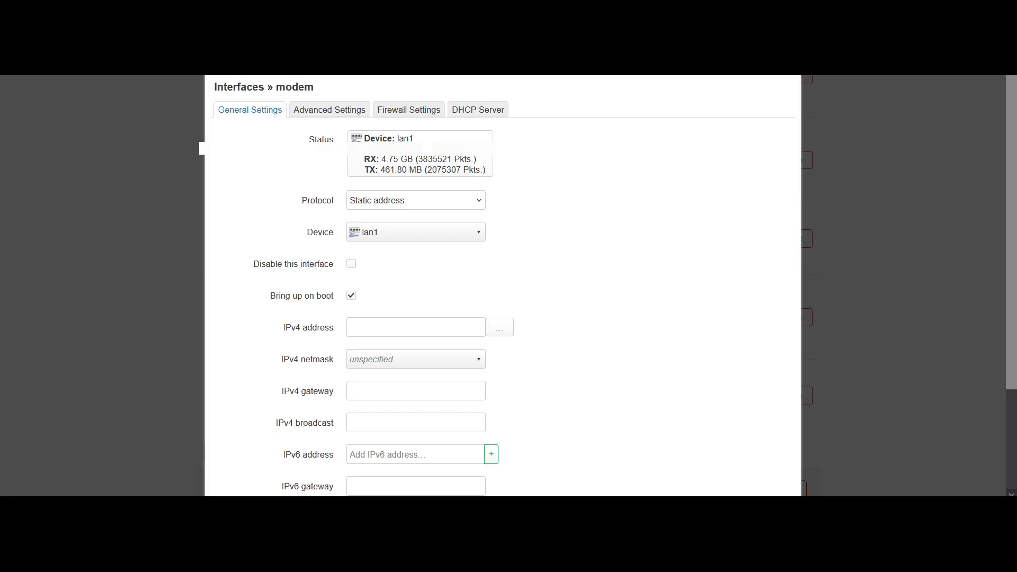
Step: Set the modem interface's IPv4 address to 192.168.254.101 and its netmask to 255.255.255.0
{"action": "left_click", "coordinate": [350, 328]}
{"action": "type", "text": "19"}
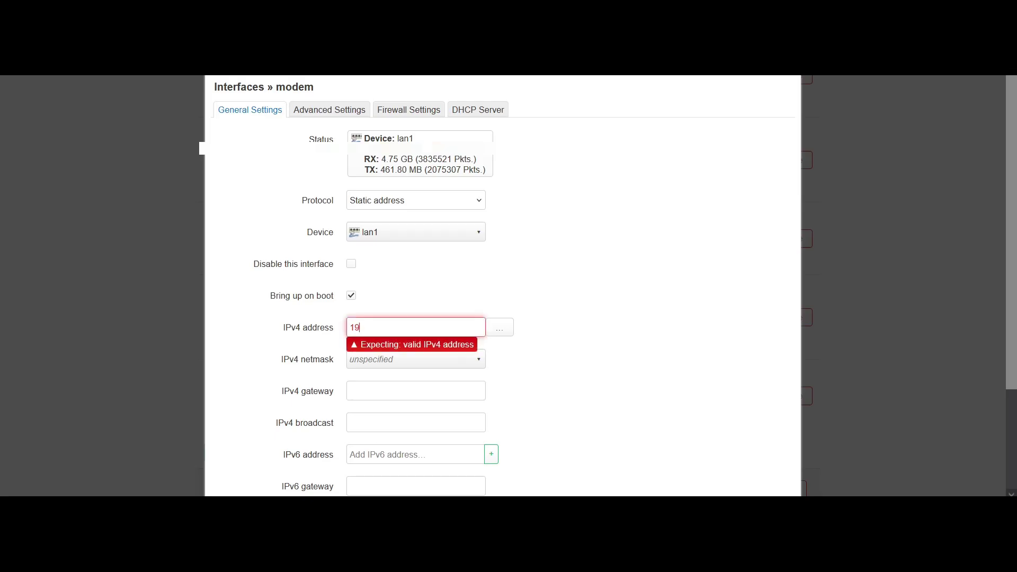
{"action": "type", "text": "2.168"}
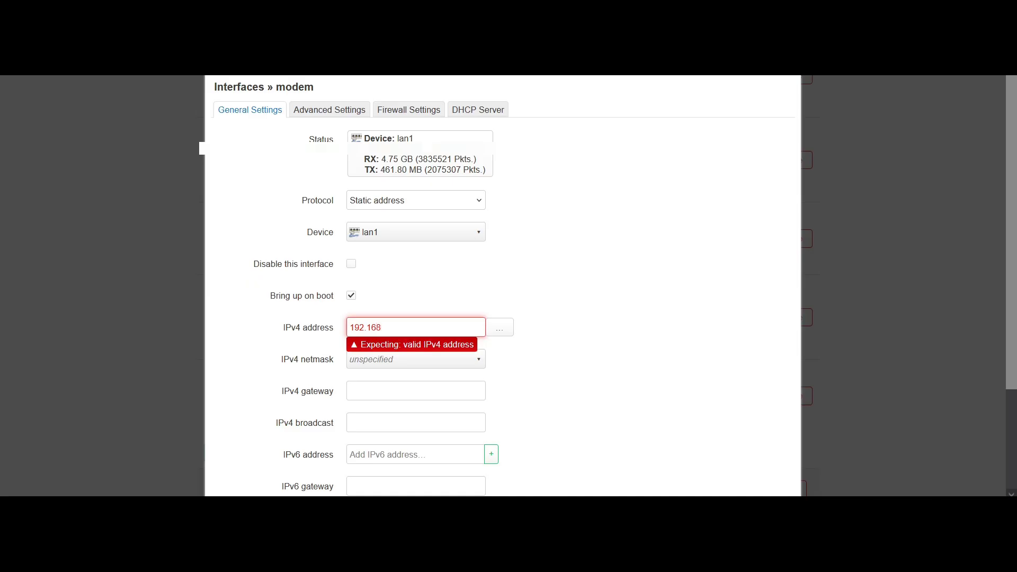
{"action": "type", "text": ".254.1"}
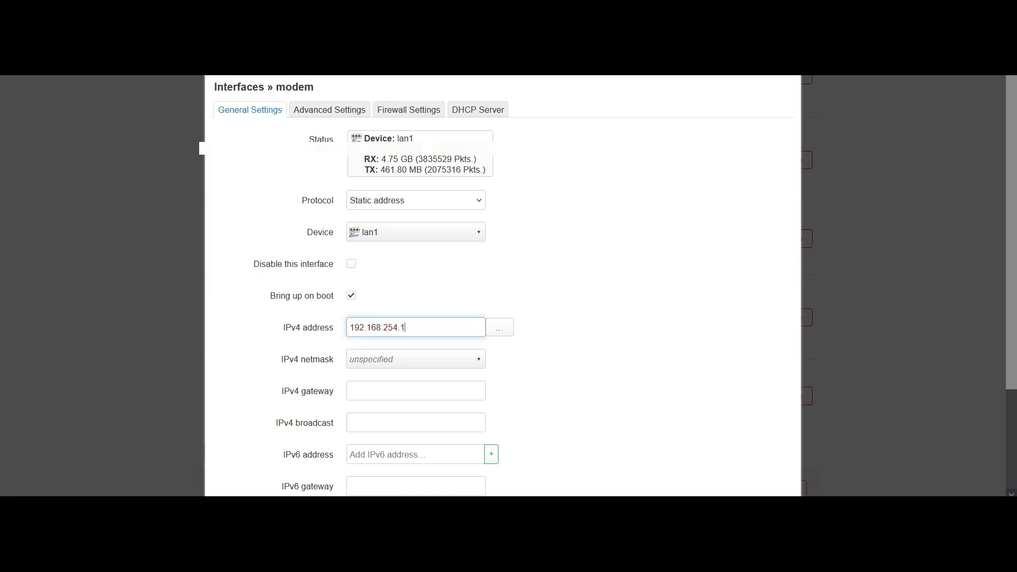
{"action": "type", "text": "01"}
{"action": "left_click", "coordinate": [415, 358]}
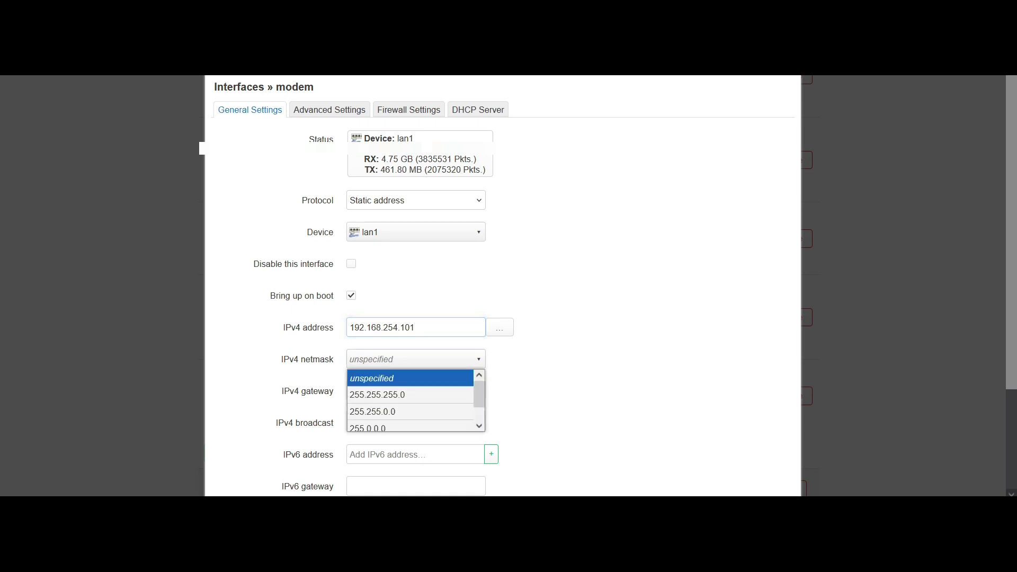
{"action": "key", "text": "Return"}
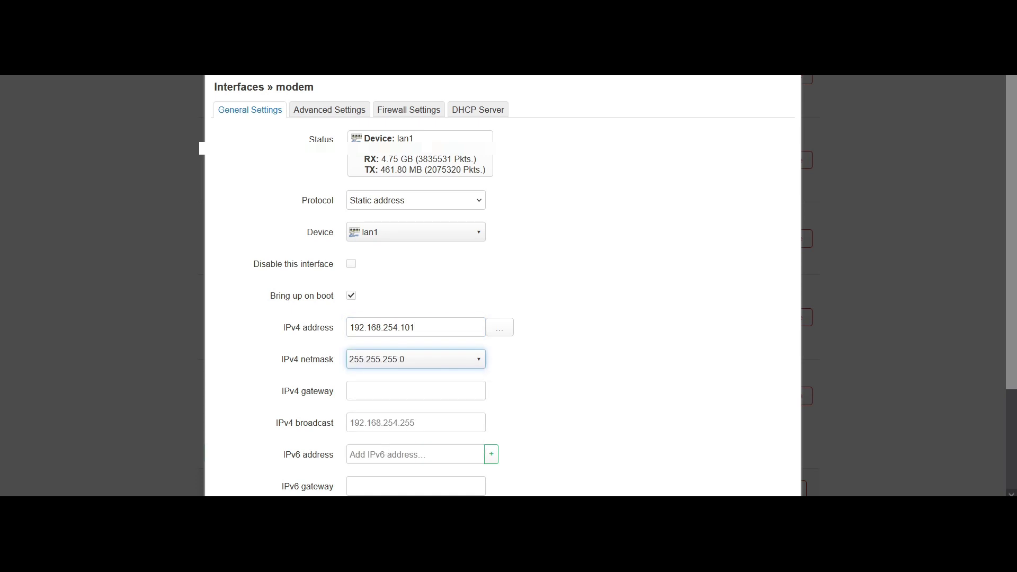
Step: Set the modem interface's IPv4 gateway to 192.168.254.254
{"action": "key", "text": "Tab"}
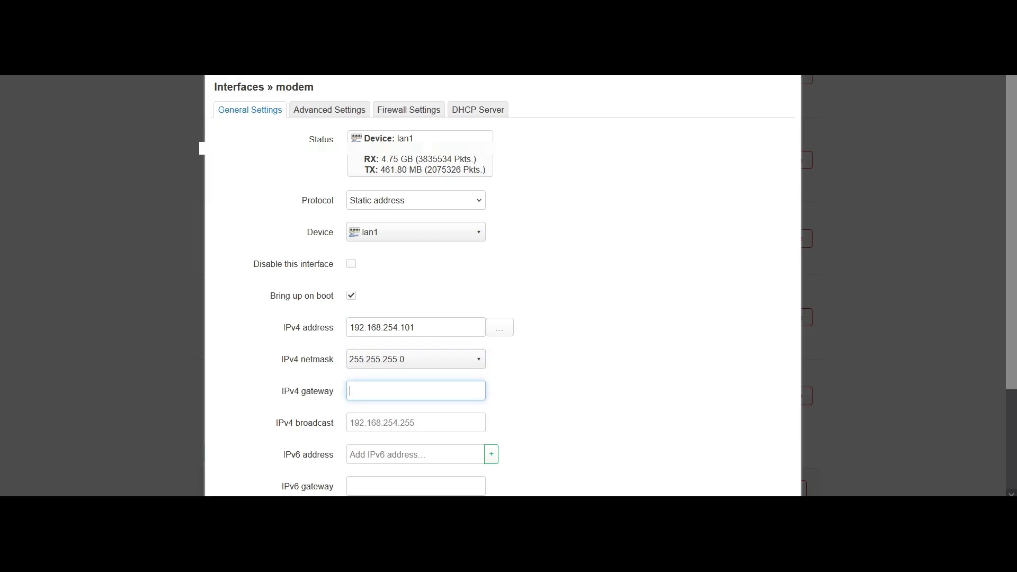
{"action": "type", "text": "192.168"}
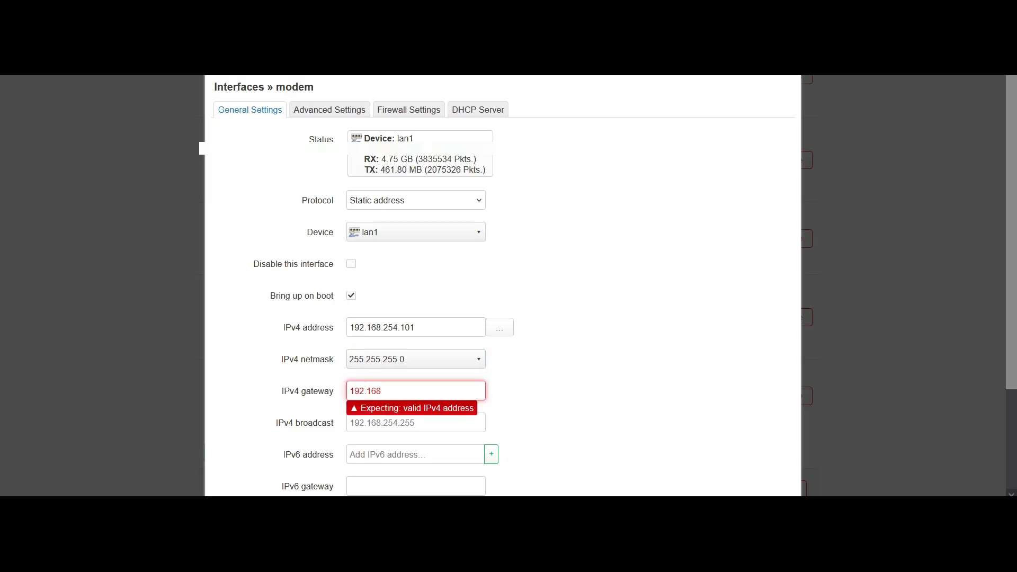
{"action": "type", "text": ".254.254"}
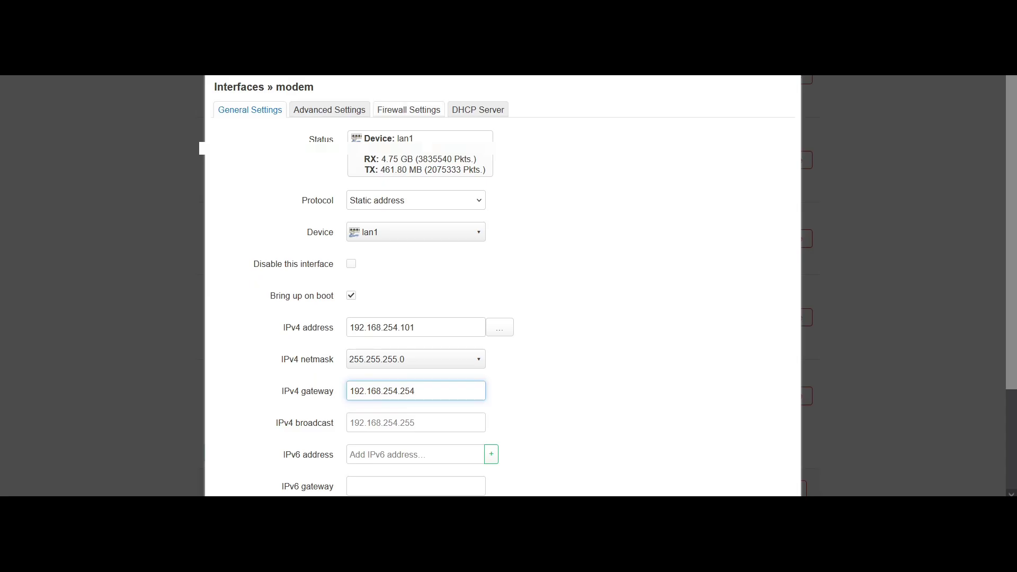
Step: Assign the modem interface to the wan firewall zone and return to its general settings
{"action": "left_click", "coordinate": [408, 109]}
{"action": "left_click", "coordinate": [421, 164]}
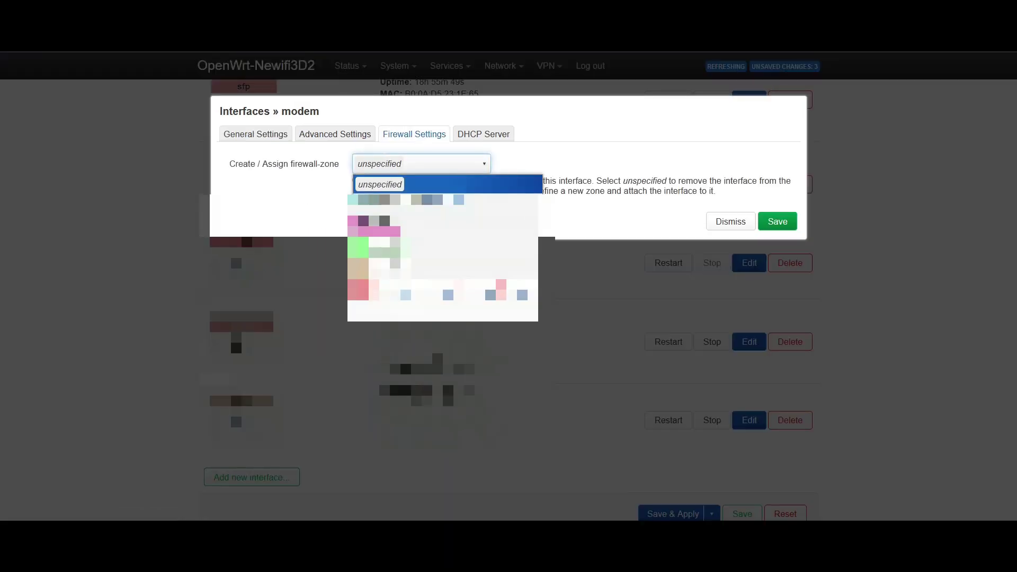
{"action": "left_click", "coordinate": [442, 290]}
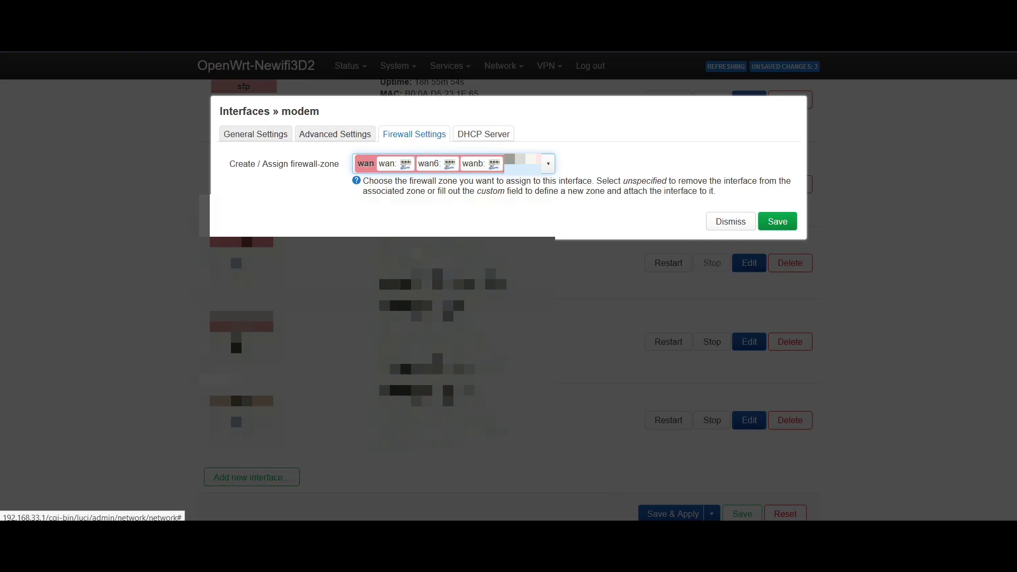
{"action": "left_click", "coordinate": [256, 134]}
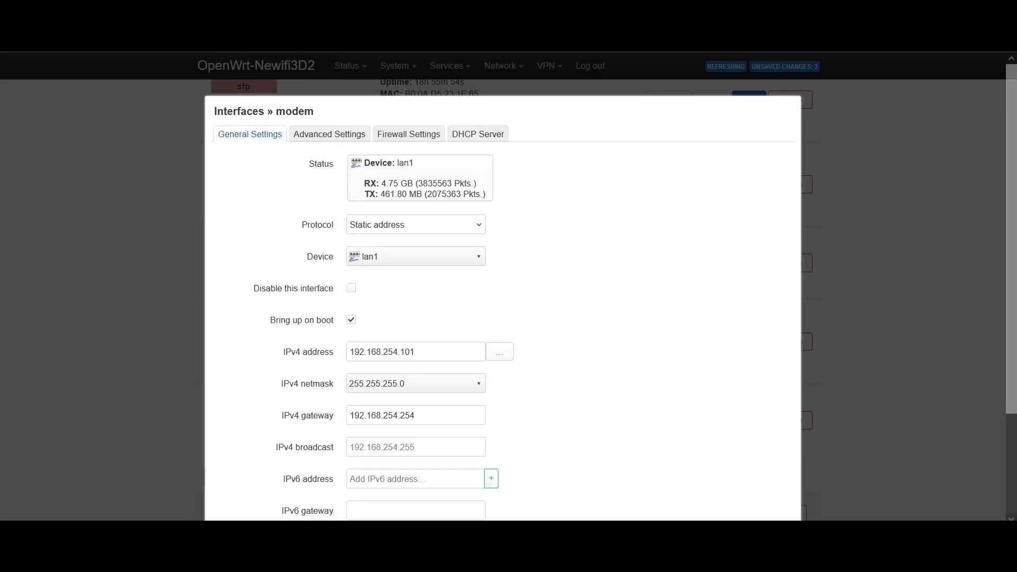